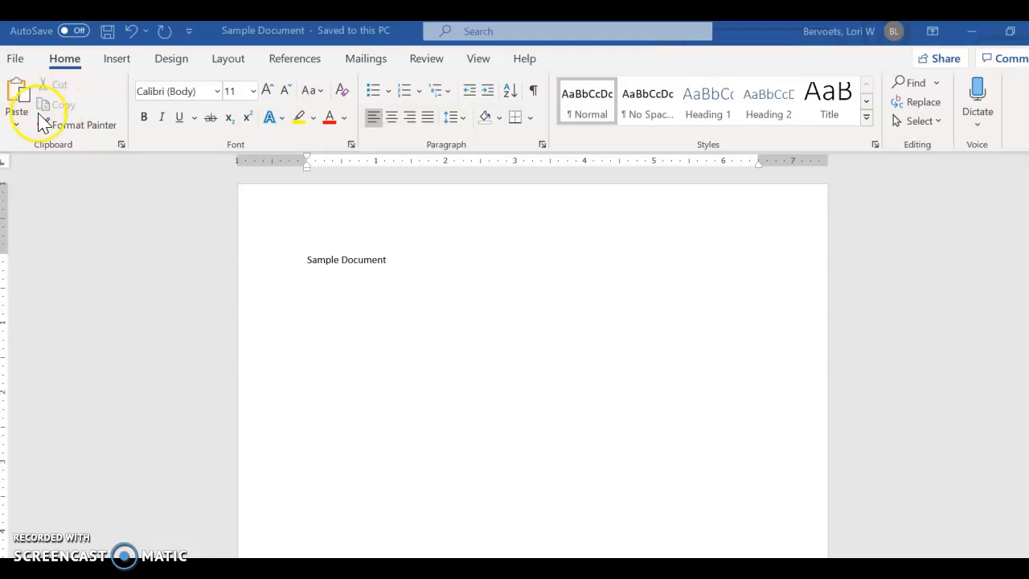
# - Look through the available fonts, font sizes, font colors and text effects without applying any of them
pyautogui.click(216, 91)
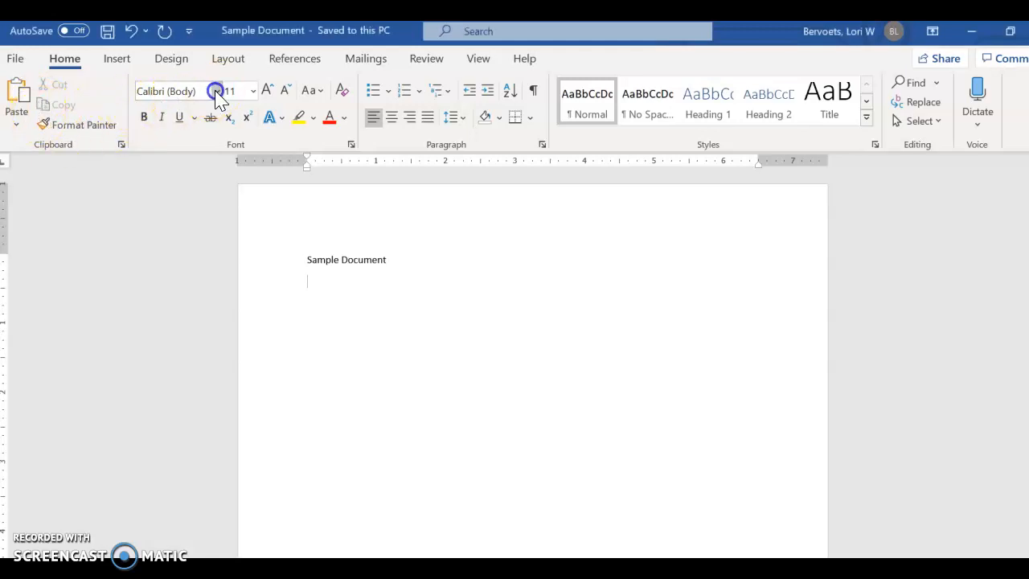
pyautogui.click(216, 92)
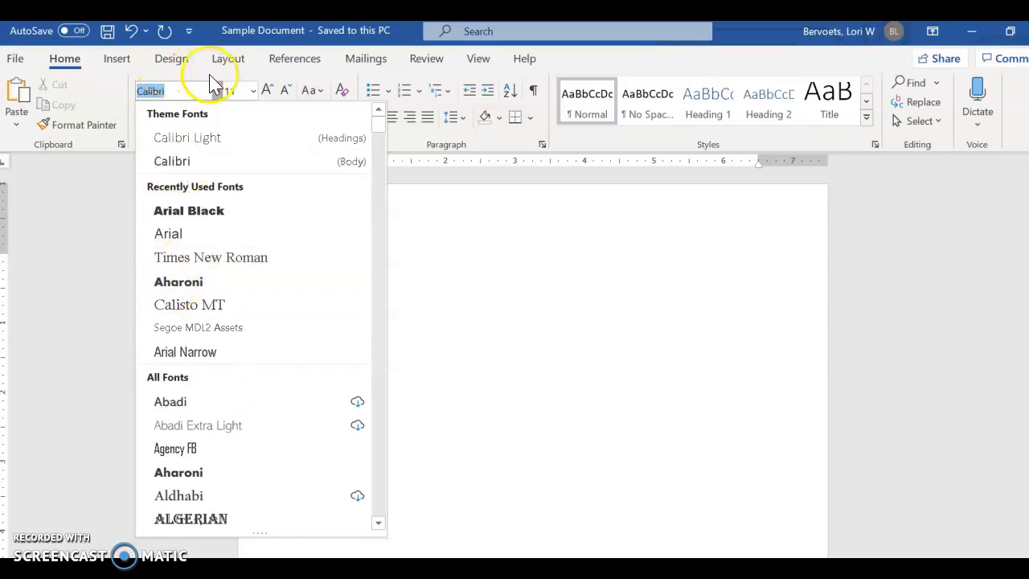
pyautogui.click(253, 91)
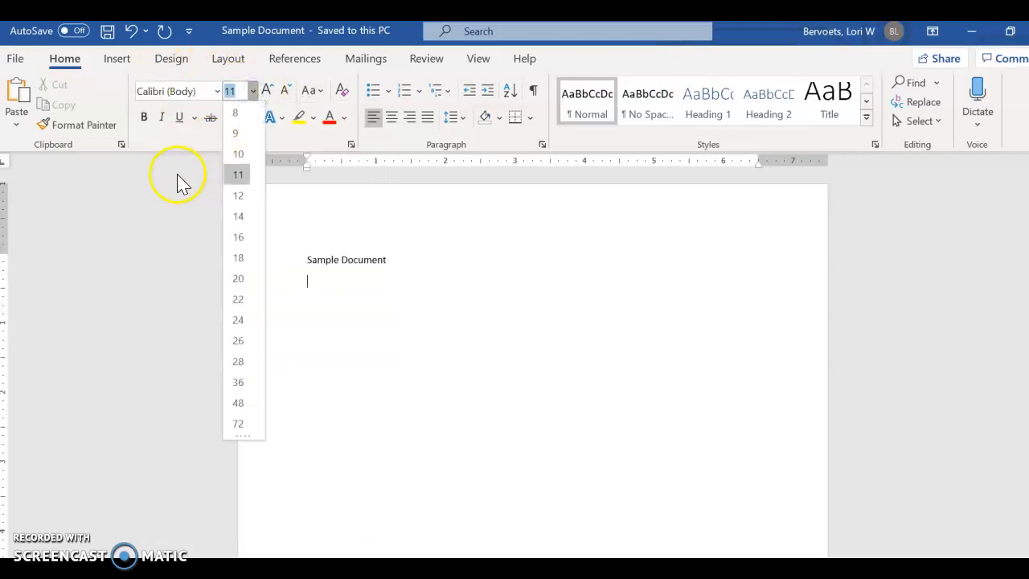
pyautogui.click(379, 278)
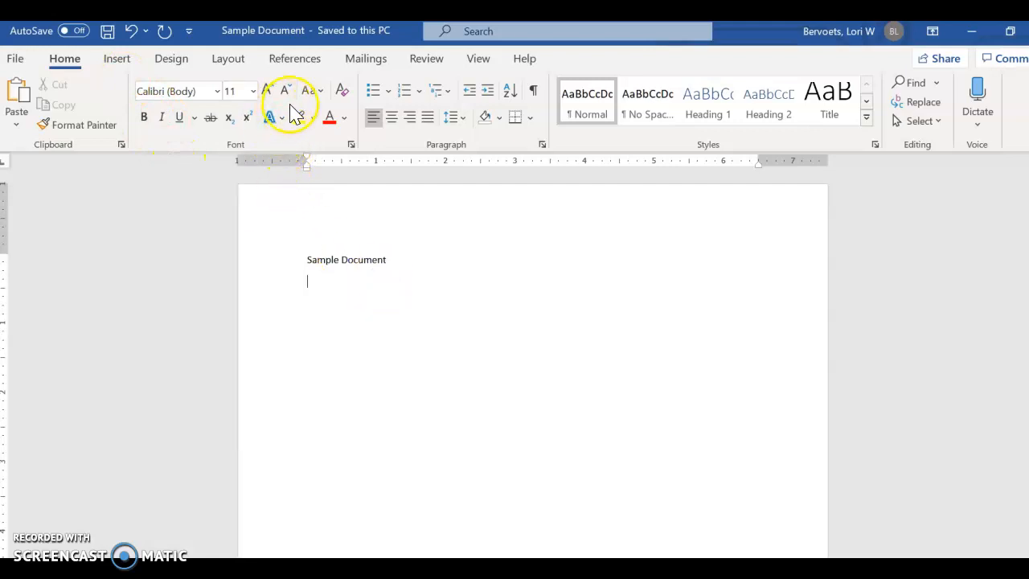
pyautogui.click(345, 119)
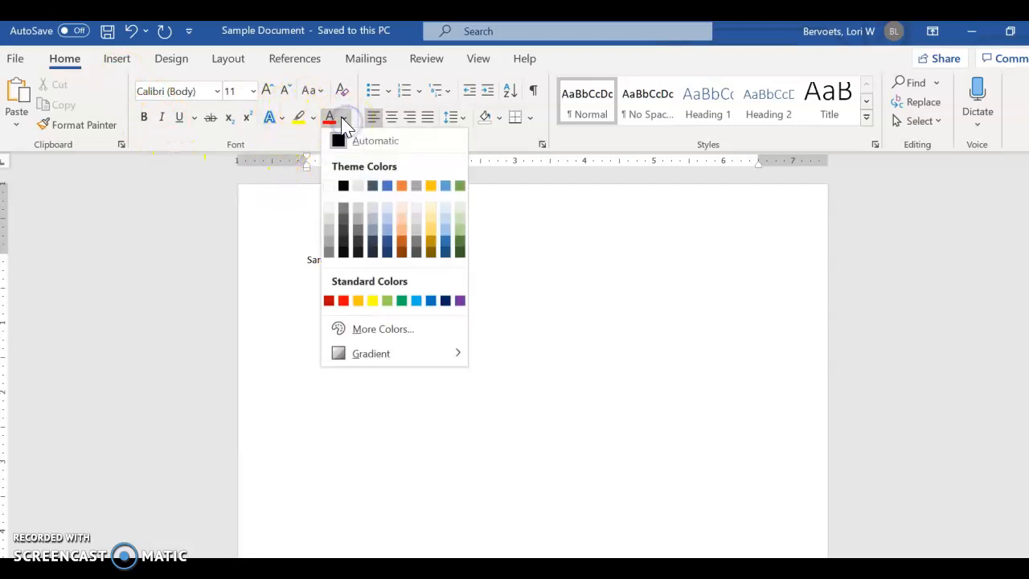
pyautogui.click(281, 118)
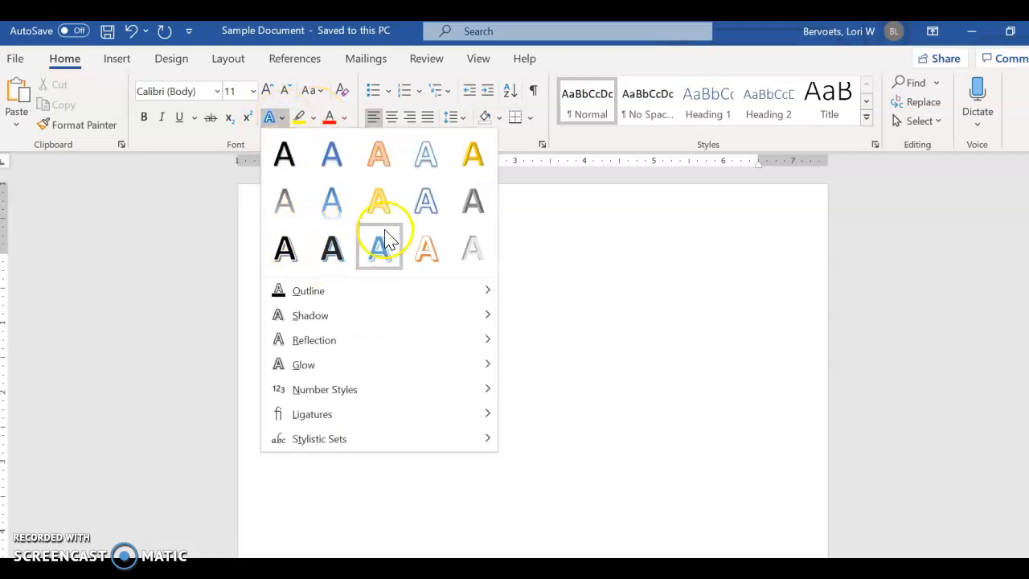
pyautogui.click(587, 292)
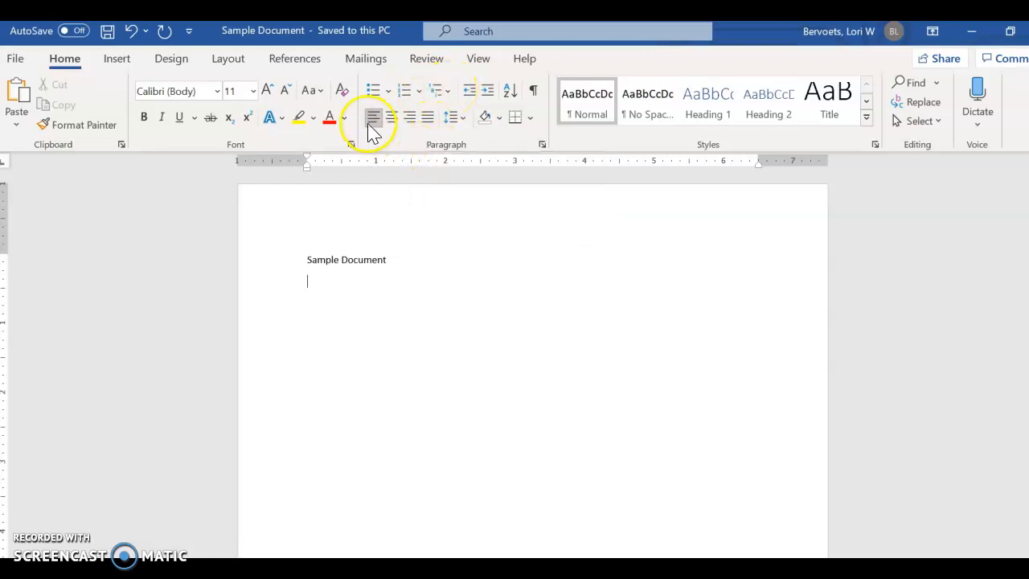
# - Try center alignment on the empty line below "Sample Document" and return it to left alignment
pyautogui.click(394, 120)
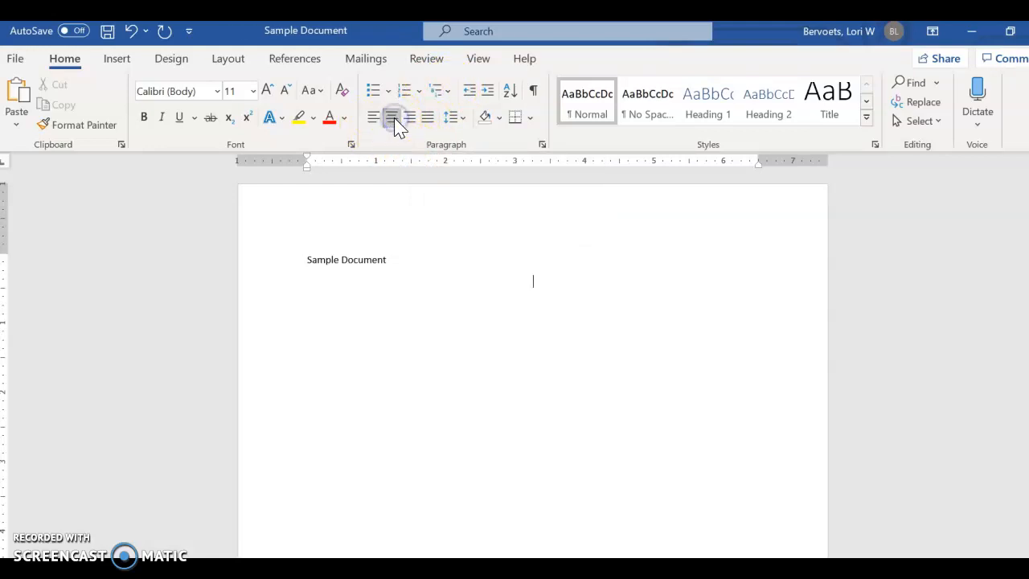
pyautogui.click(375, 118)
pyautogui.click(421, 122)
# - Set the empty line's spacing to 2.0 and look over the paragraph shading colors without applying one
pyautogui.click(464, 125)
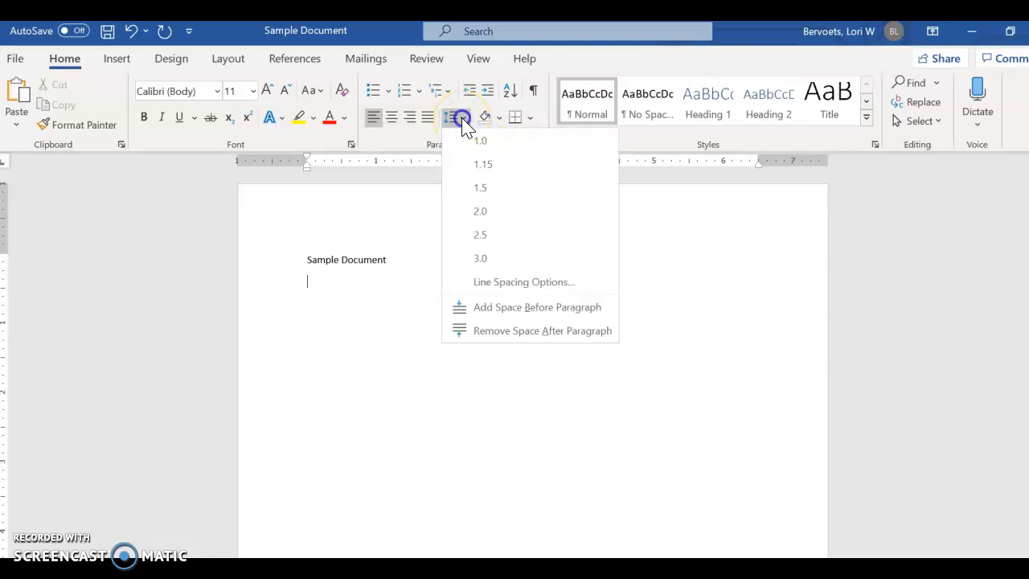
pyautogui.click(492, 212)
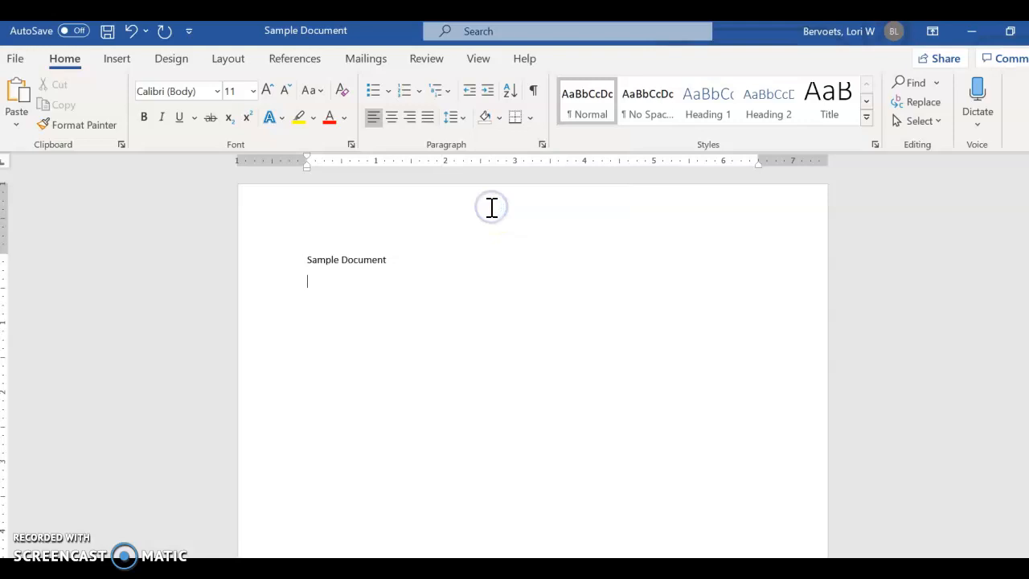
pyautogui.click(500, 118)
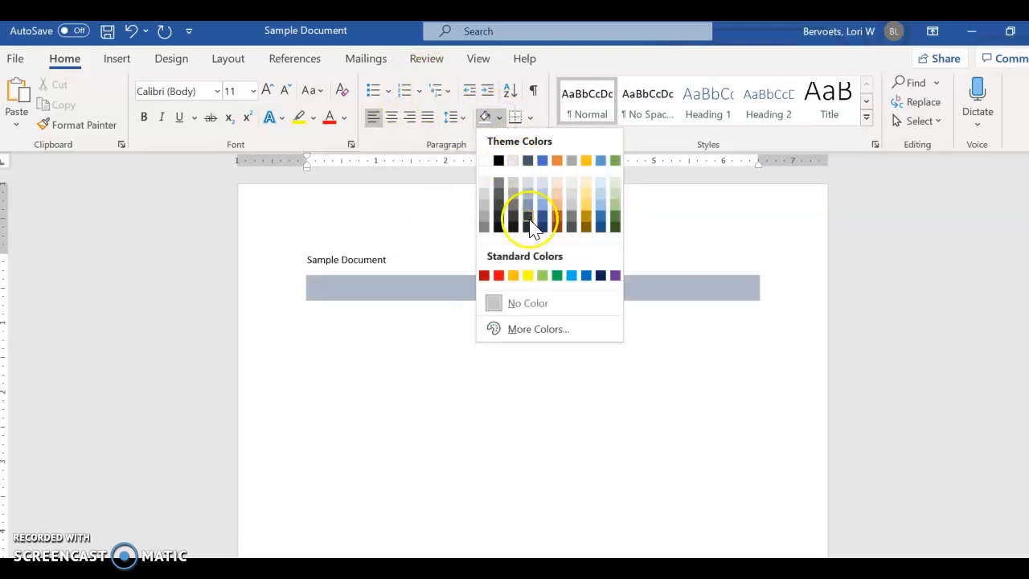
pyautogui.click(702, 315)
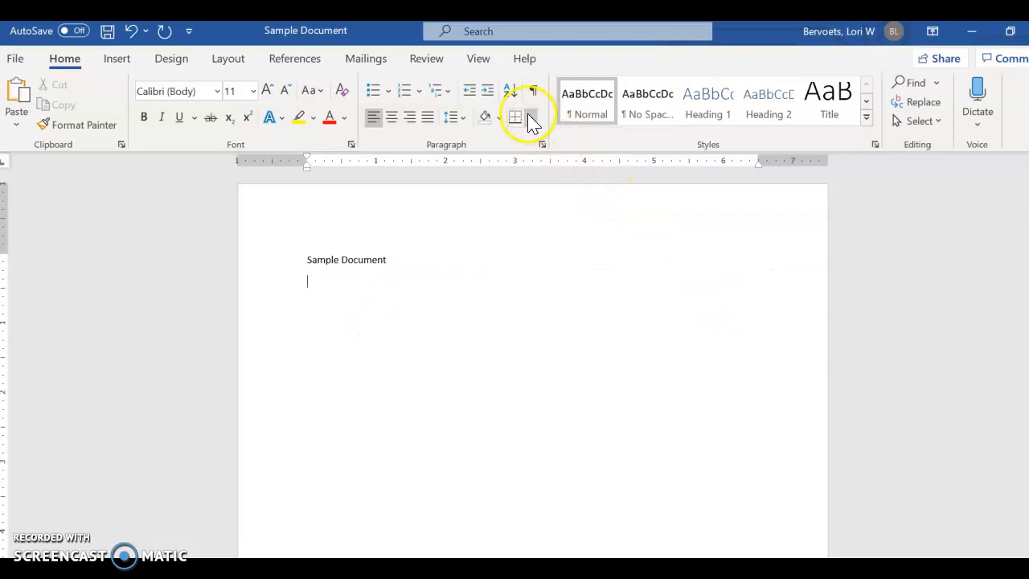
# - Show the document search pane and run a replacement of all instances of "Juge" with "judge"
pyautogui.click(935, 84)
pyautogui.click(923, 105)
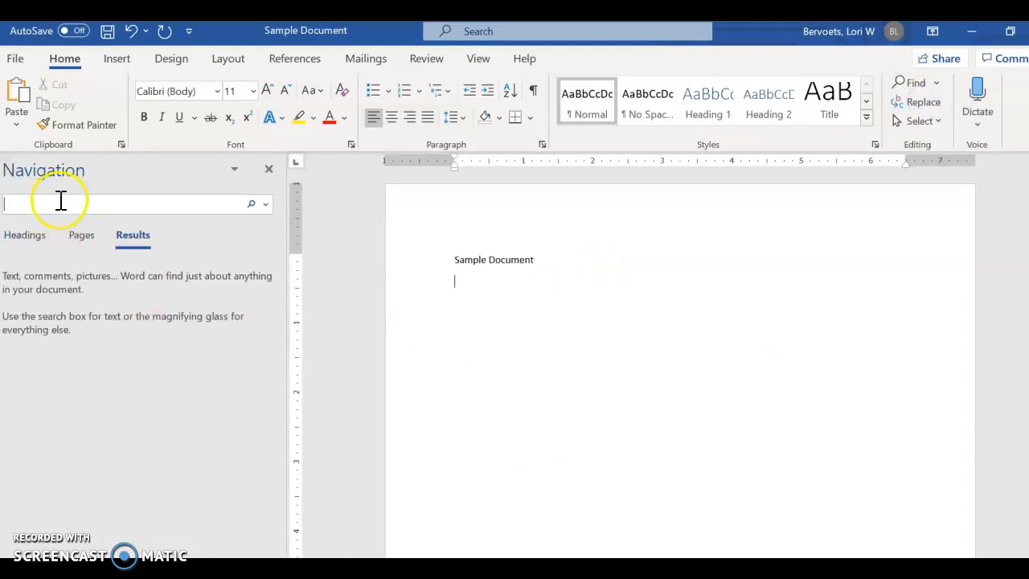
pyautogui.click(920, 100)
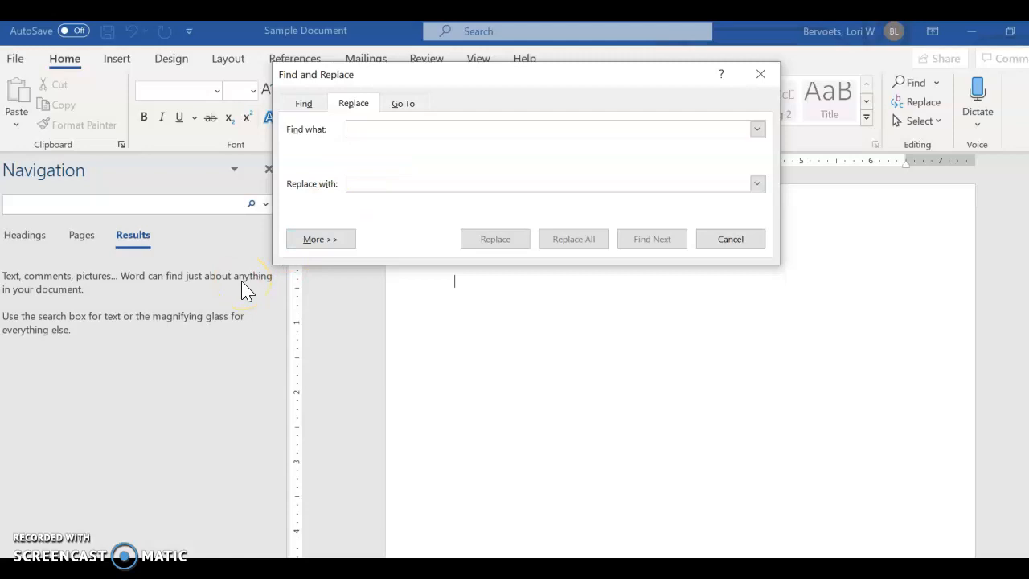
pyautogui.write('Juge')
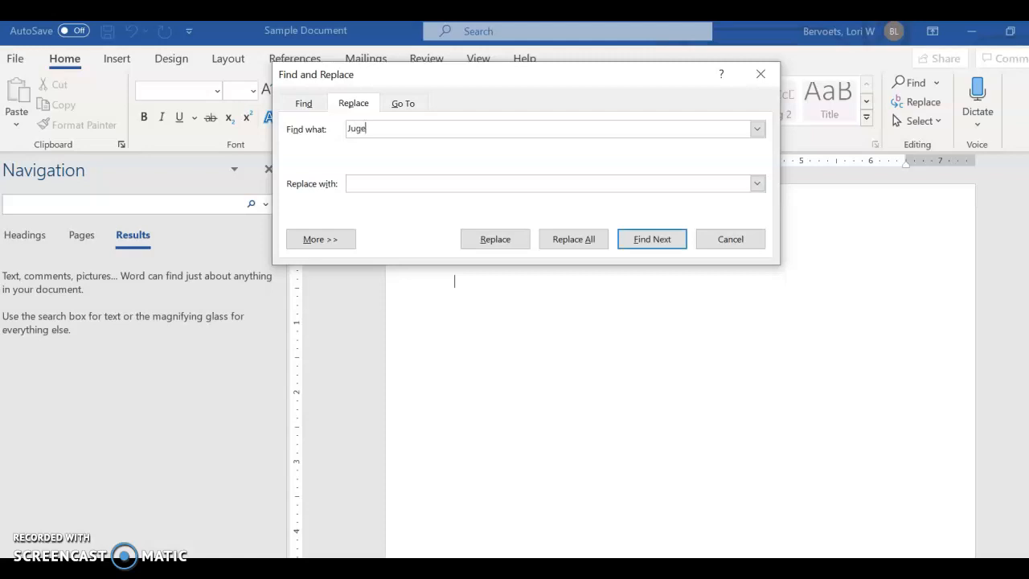
pyautogui.click(383, 182)
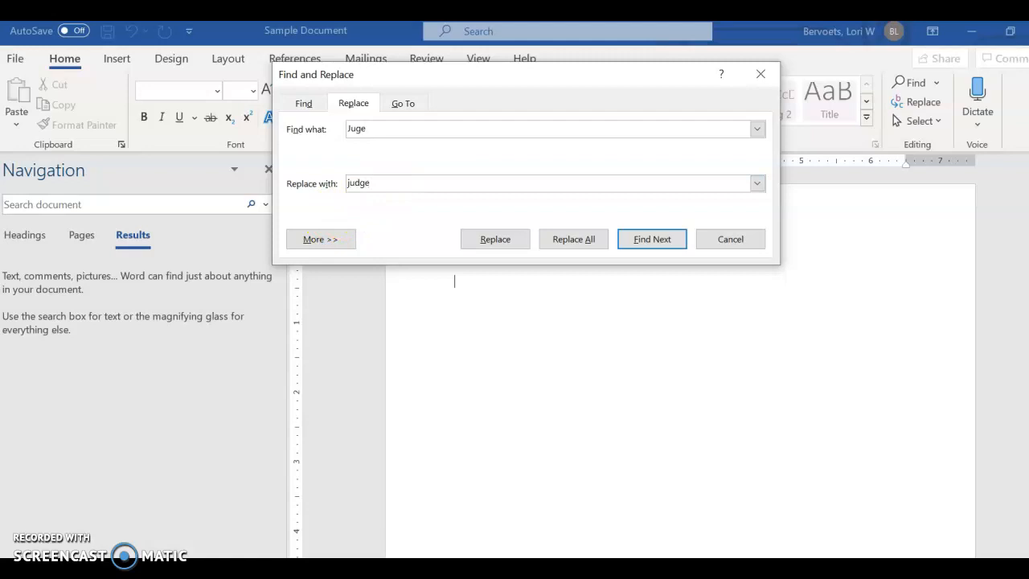
pyautogui.click(585, 245)
pyautogui.click(520, 361)
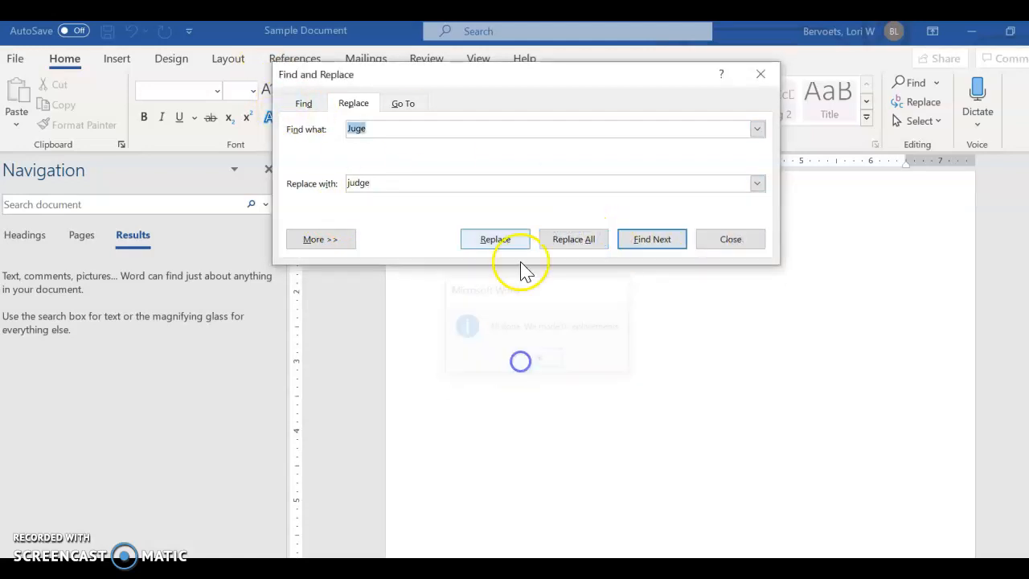
pyautogui.click(762, 74)
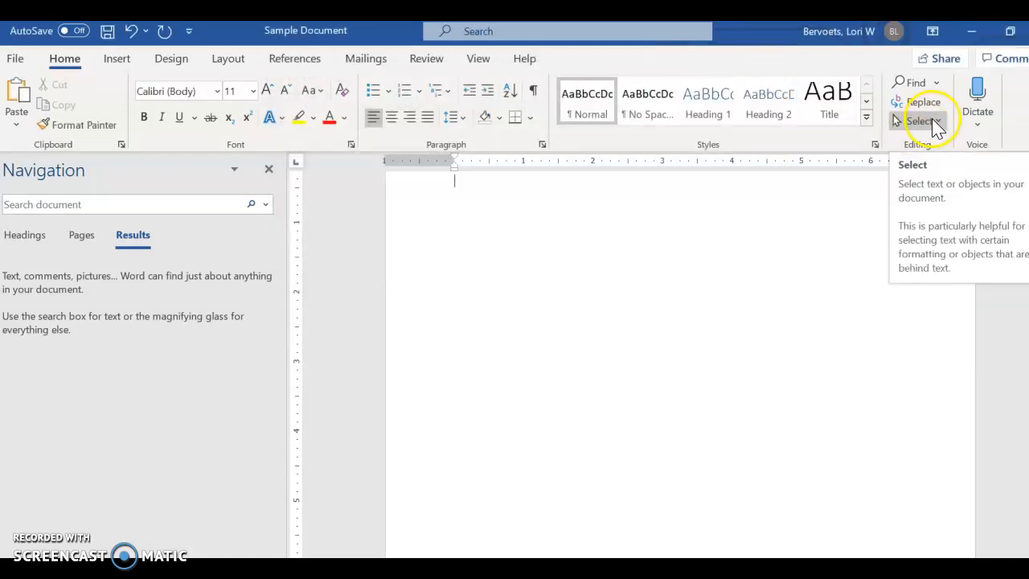
# - Dictate a short passage about using Dictate for taking notes into the document and stop the dictation
pyautogui.click(986, 127)
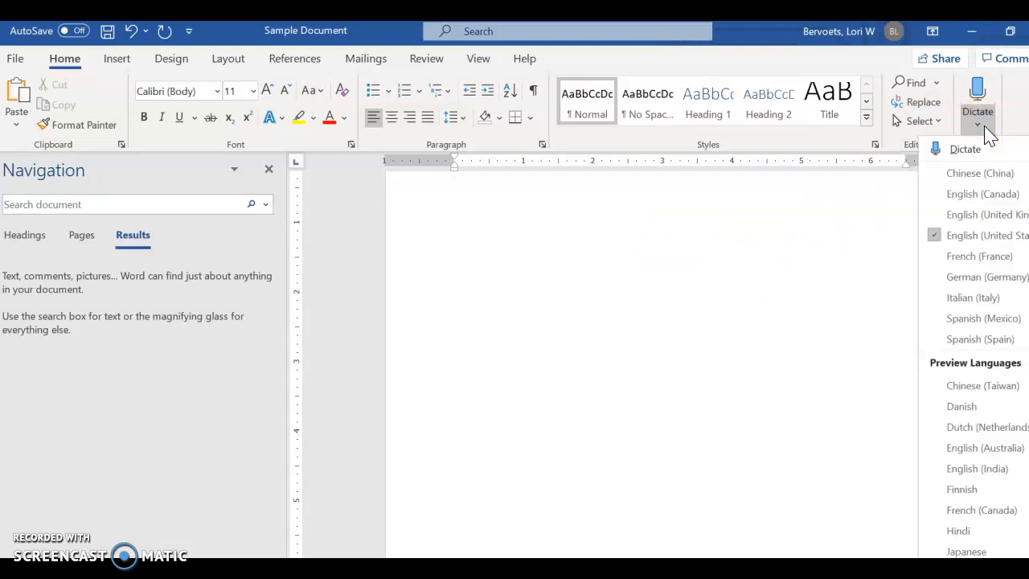
pyautogui.click(967, 151)
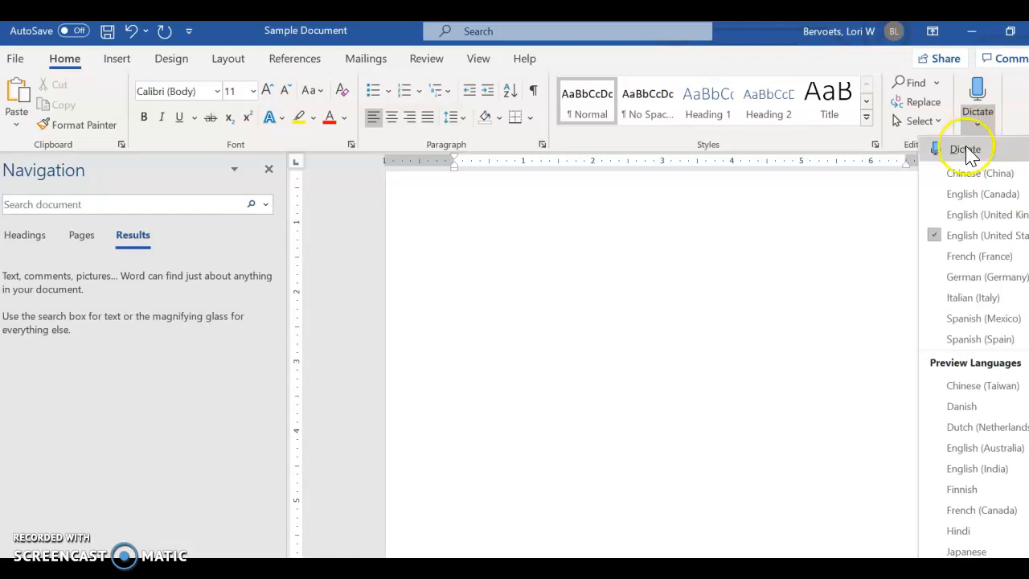
pyautogui.click(968, 151)
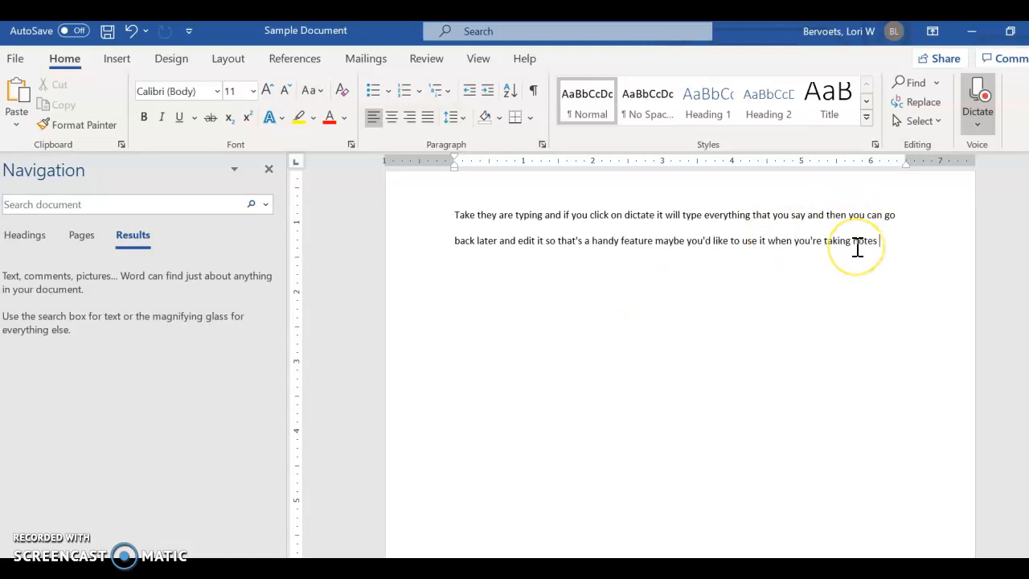
pyautogui.click(985, 100)
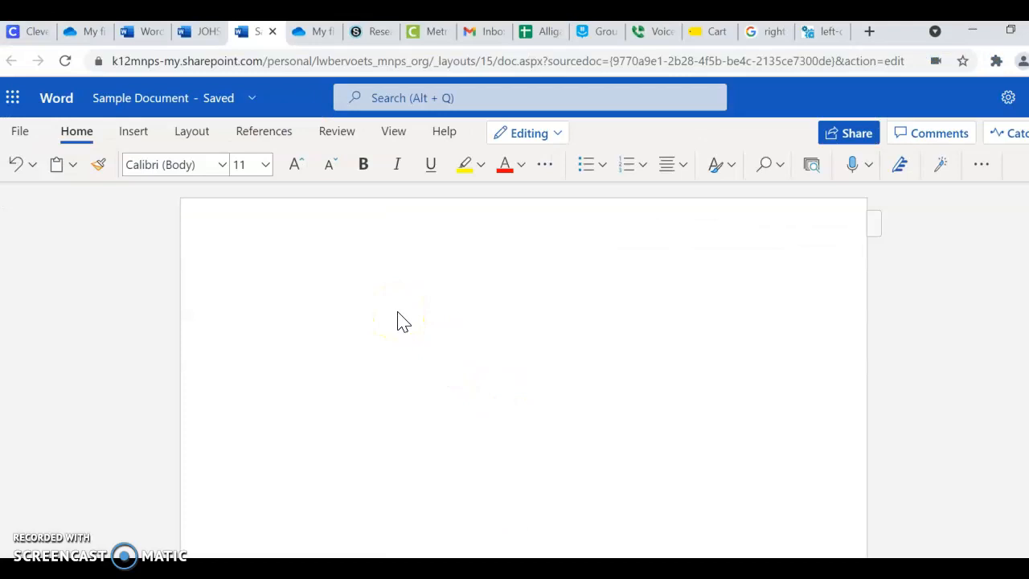
# - Switch from Word for the web back to the desktop Word document and undo the last few dictated words
pyautogui.click(411, 297)
pyautogui.click(666, 537)
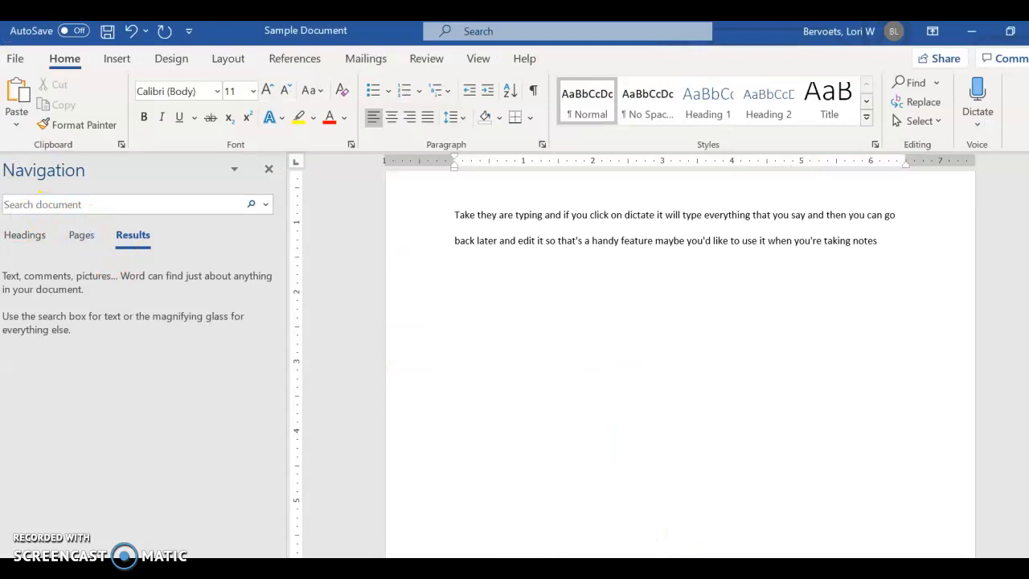
pyautogui.click(132, 33)
pyautogui.click(132, 32)
pyautogui.click(132, 32)
pyautogui.click(132, 32)
pyautogui.click(132, 32)
pyautogui.click(132, 32)
pyautogui.click(132, 32)
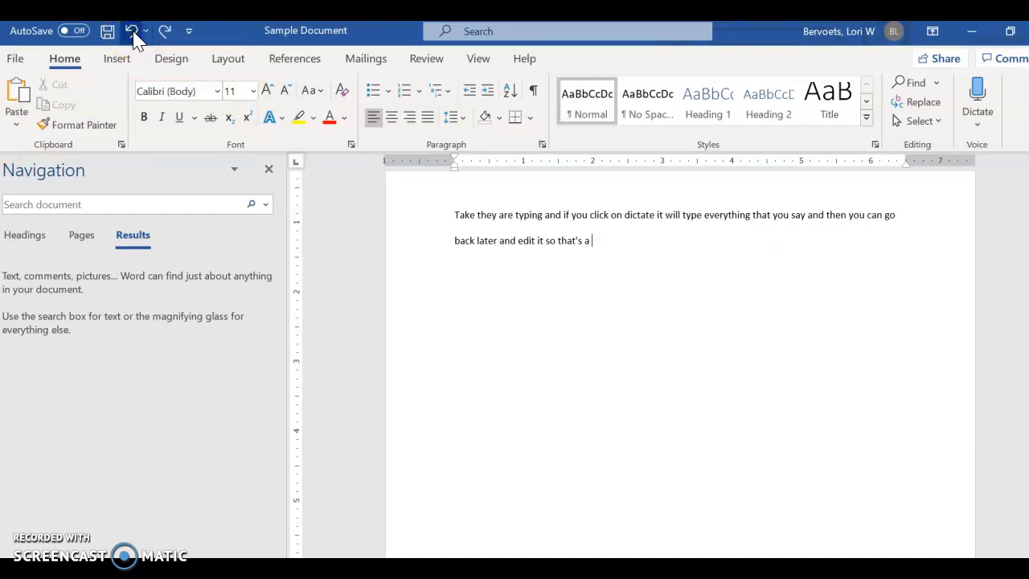
# - Redo the dictated words that were just undone at the end of the passage
pyautogui.click(164, 34)
pyautogui.click(164, 34)
pyautogui.click(164, 34)
pyautogui.click(164, 34)
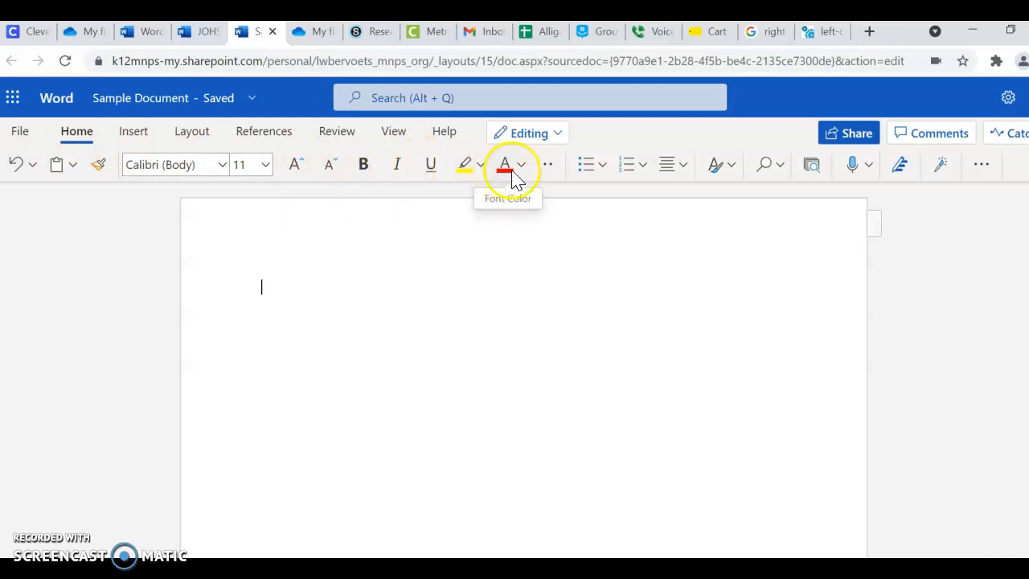
# - In the Word for the web document, look over the additional font options and the paragraph options, including line spacing
pyautogui.click(552, 172)
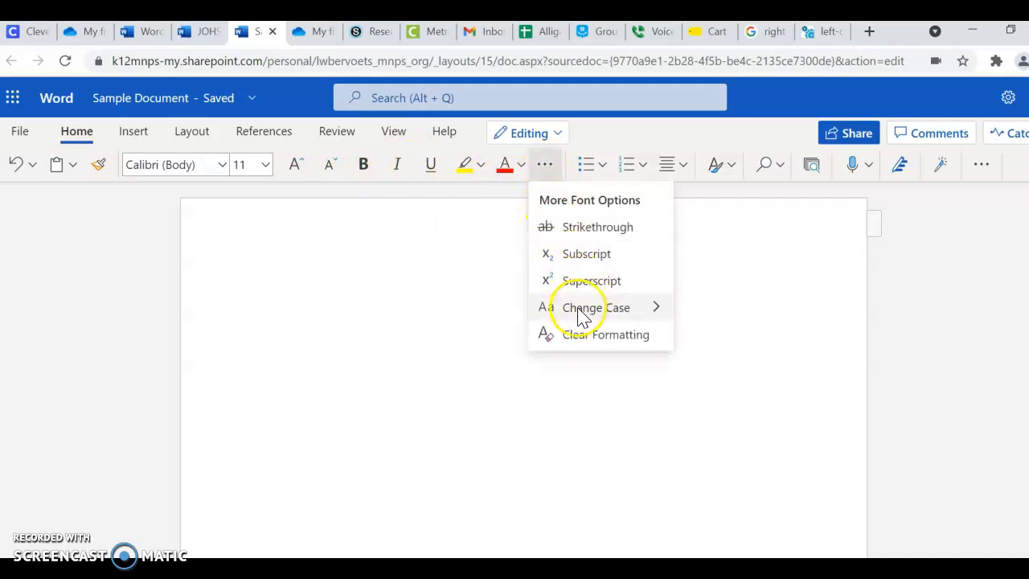
pyautogui.click(468, 271)
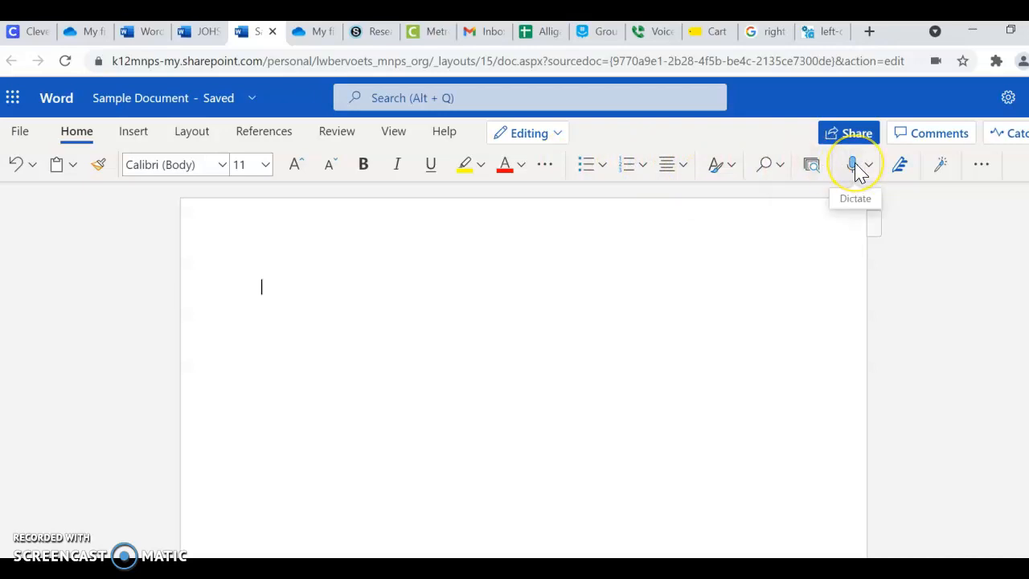
pyautogui.click(988, 169)
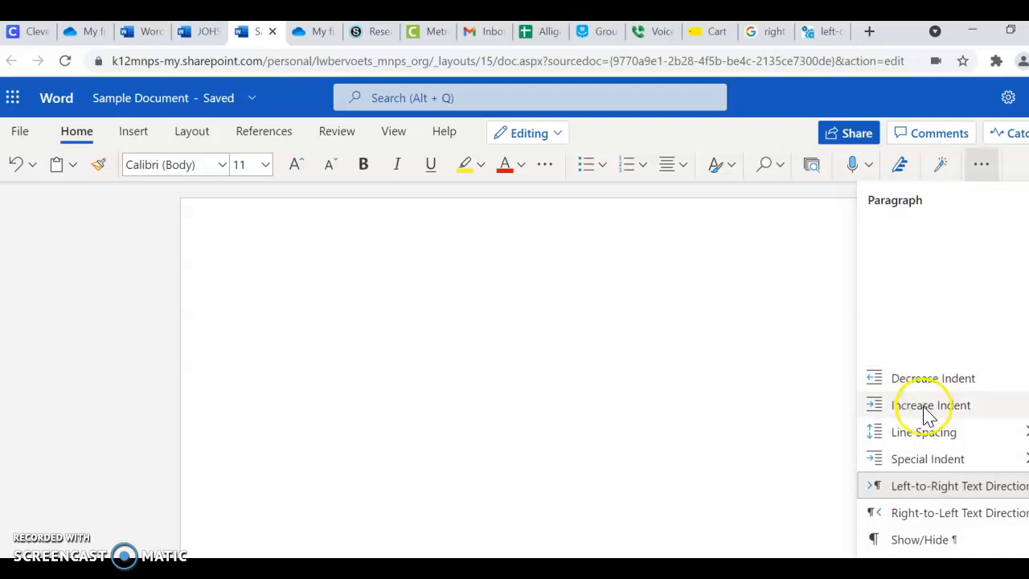
pyautogui.moveTo(929, 435)
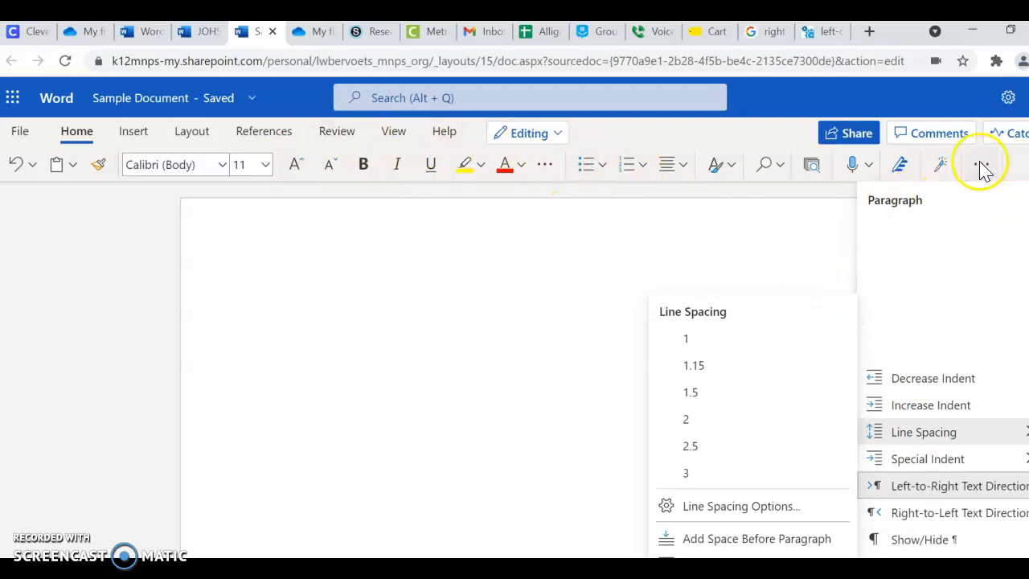
pyautogui.click(416, 315)
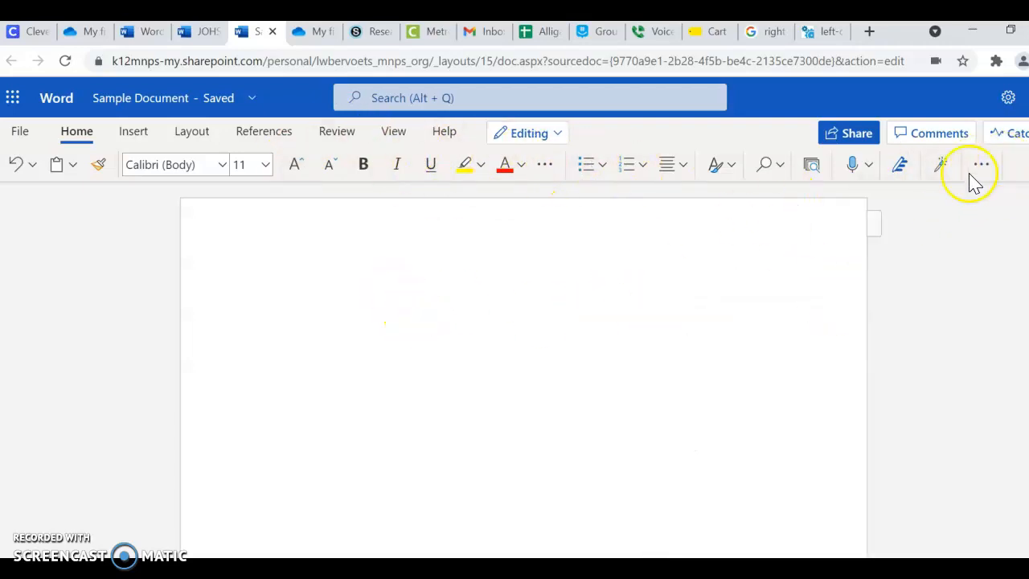